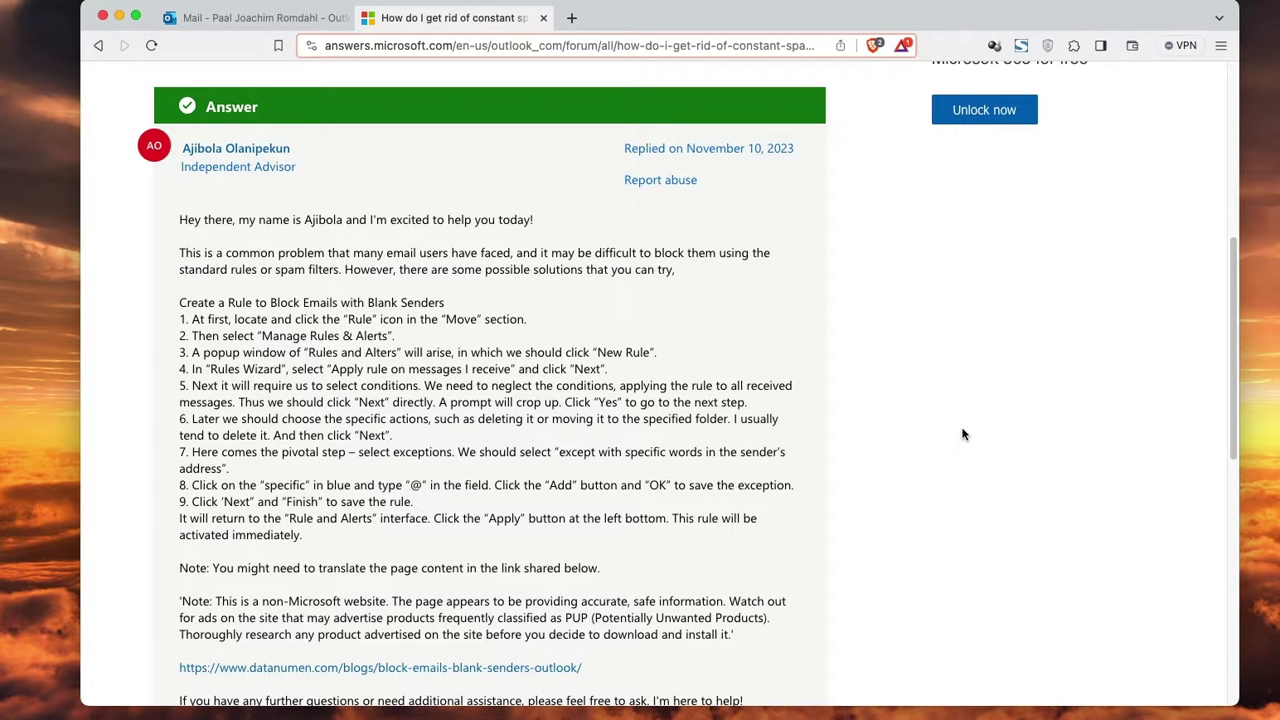
Read through the answer's rule steps, then return to Outlook's Junk Email folder
scroll(963, 434, "up", 5)
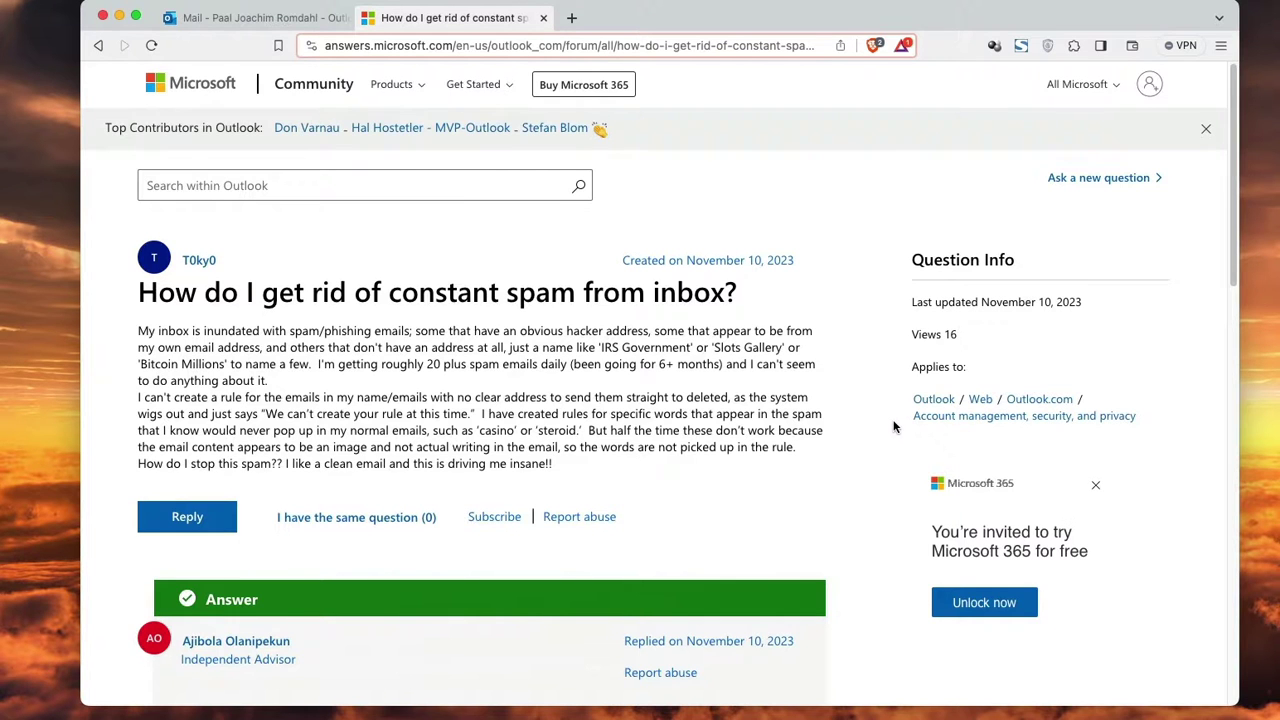
scroll(895, 427, "down", 2)
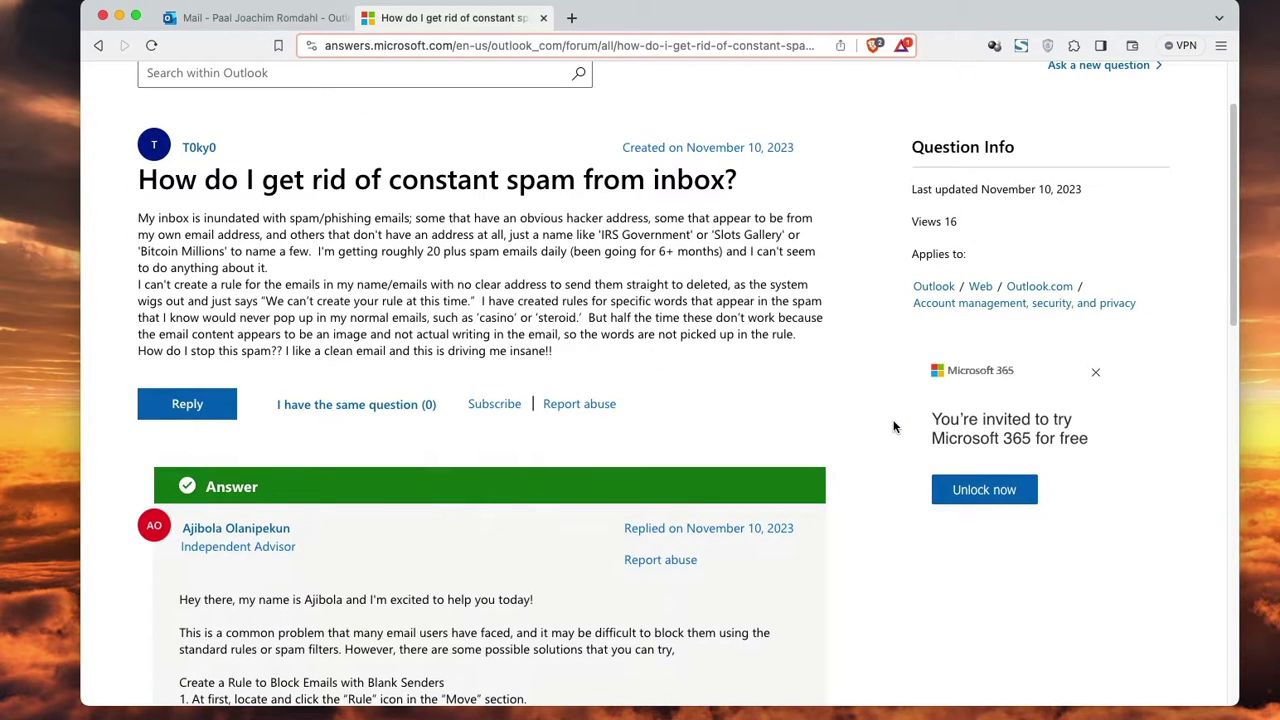
scroll(895, 425, "down", 4)
scroll(895, 425, "down", 2)
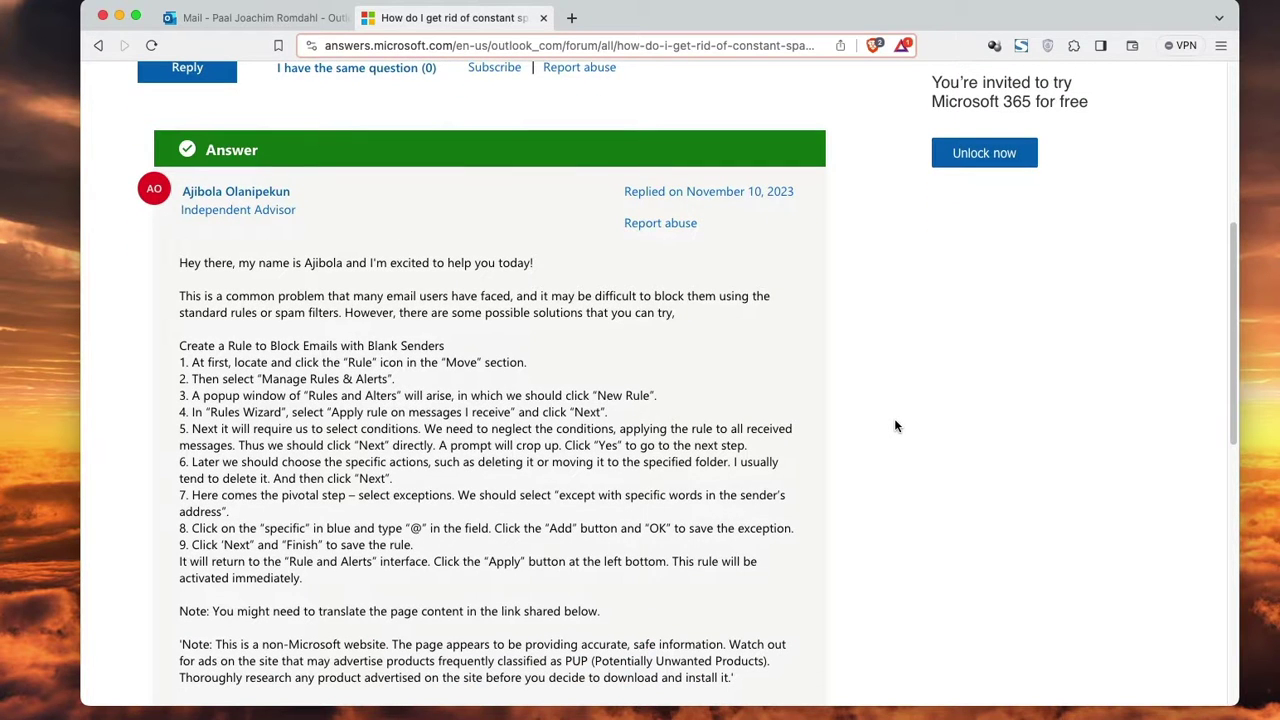
scroll(895, 425, "down", 1)
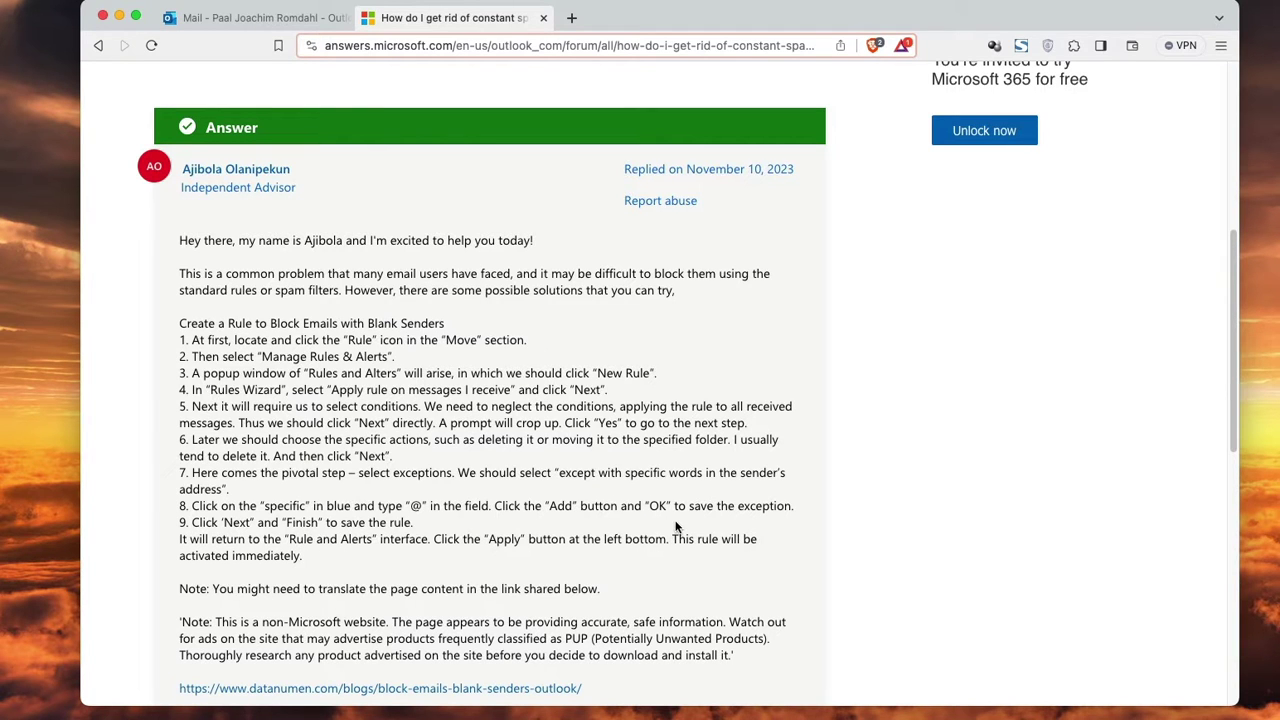
left_click(252, 18)
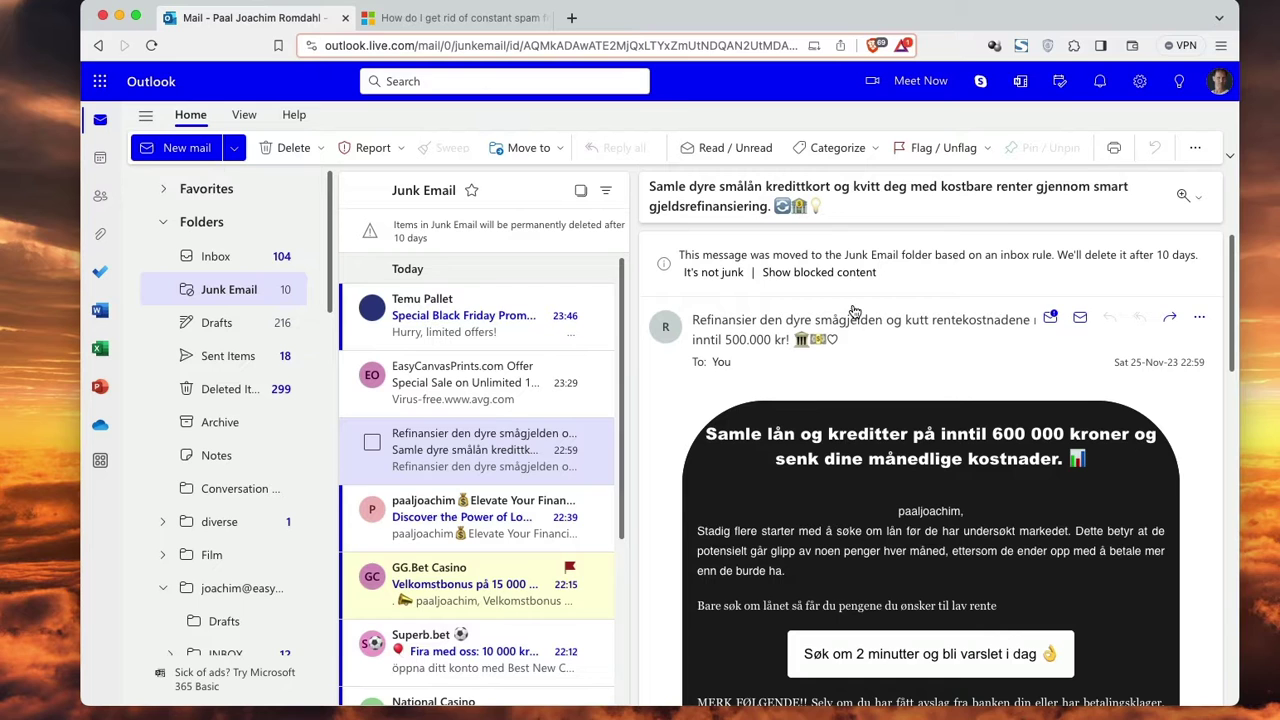
Open Settings > Mail > Rules and start editing the 'For all messages' rule
left_click(1139, 90)
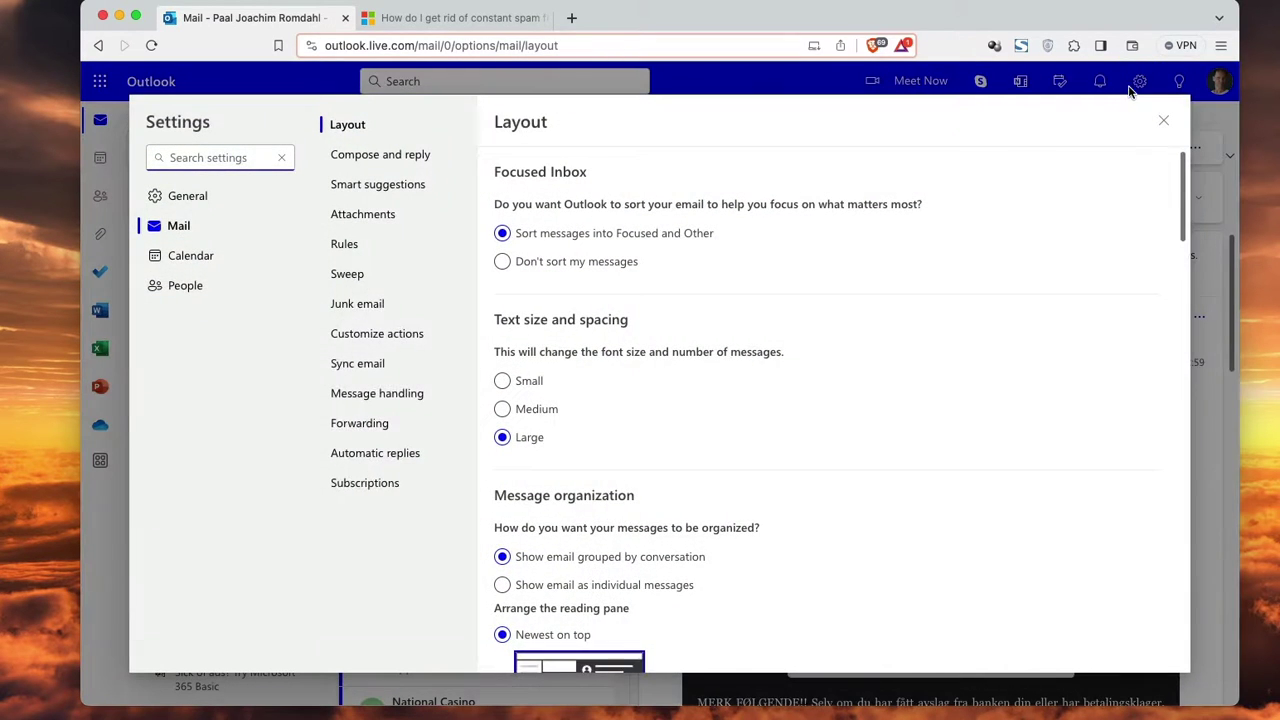
left_click(372, 247)
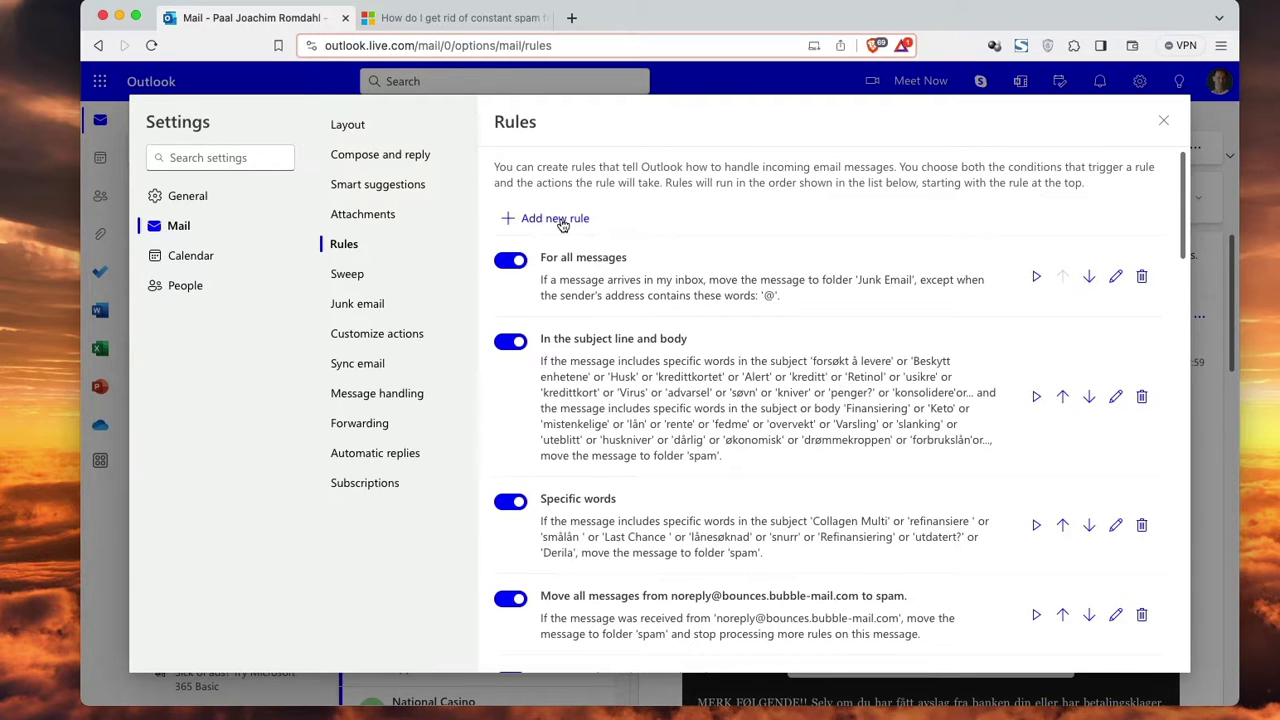
left_click(1115, 277)
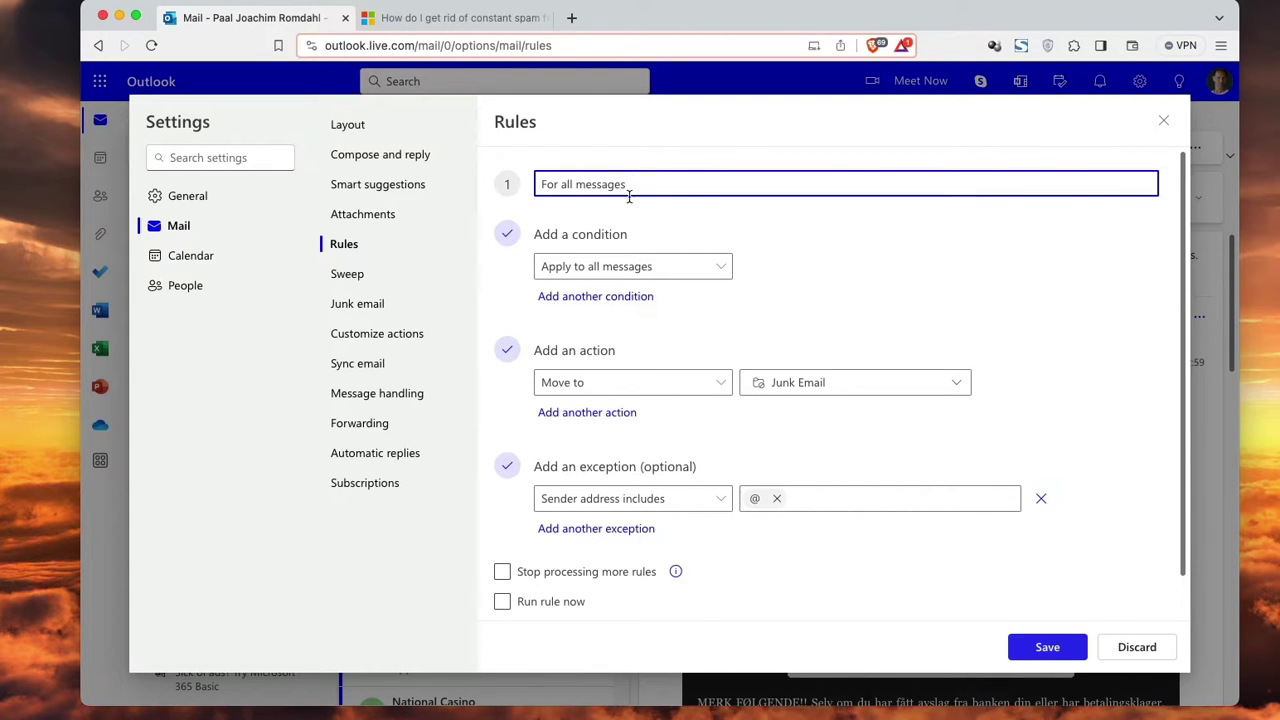
Keep the 'Apply to all messages' condition and set the action to move to Junk Email
left_click(724, 270)
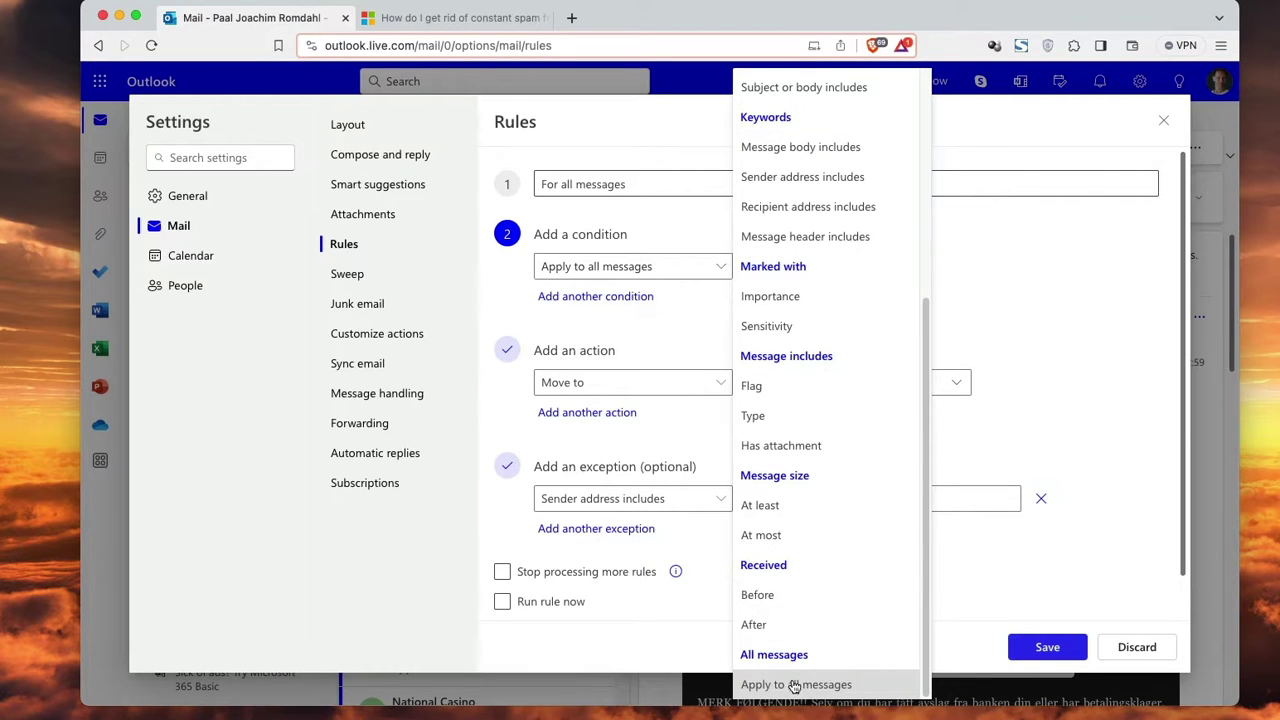
left_click(1017, 290)
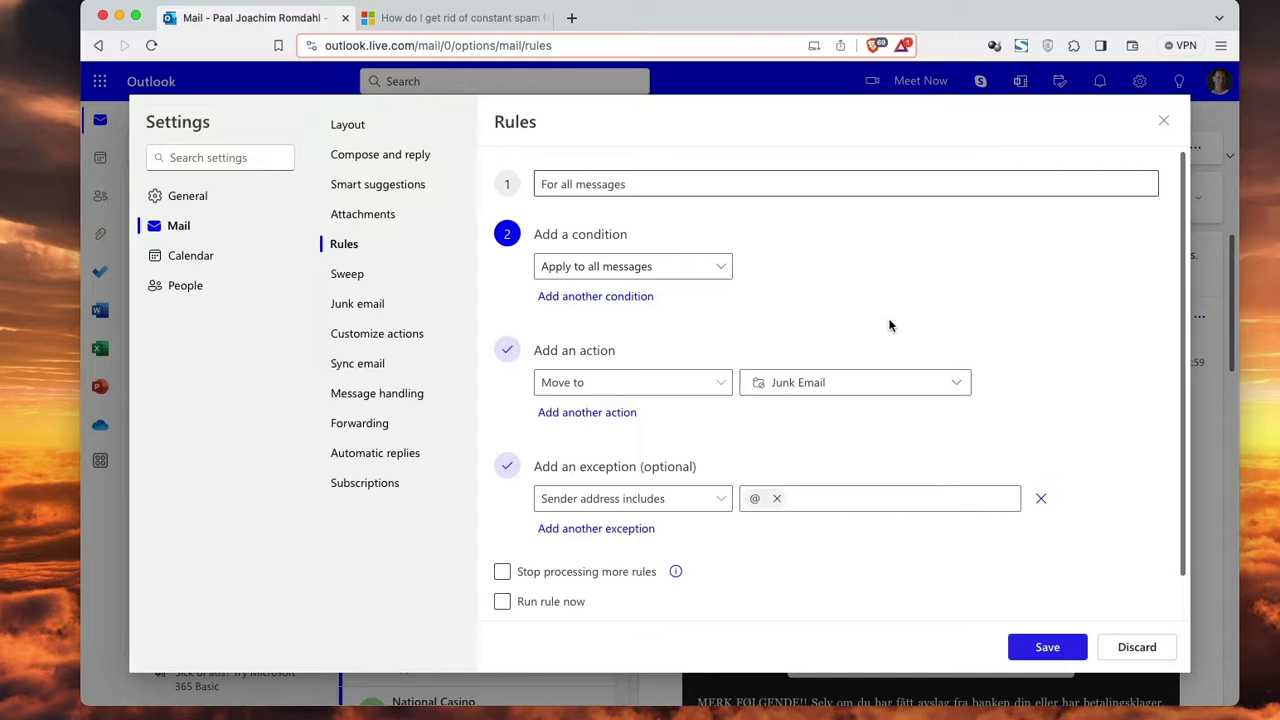
left_click(724, 388)
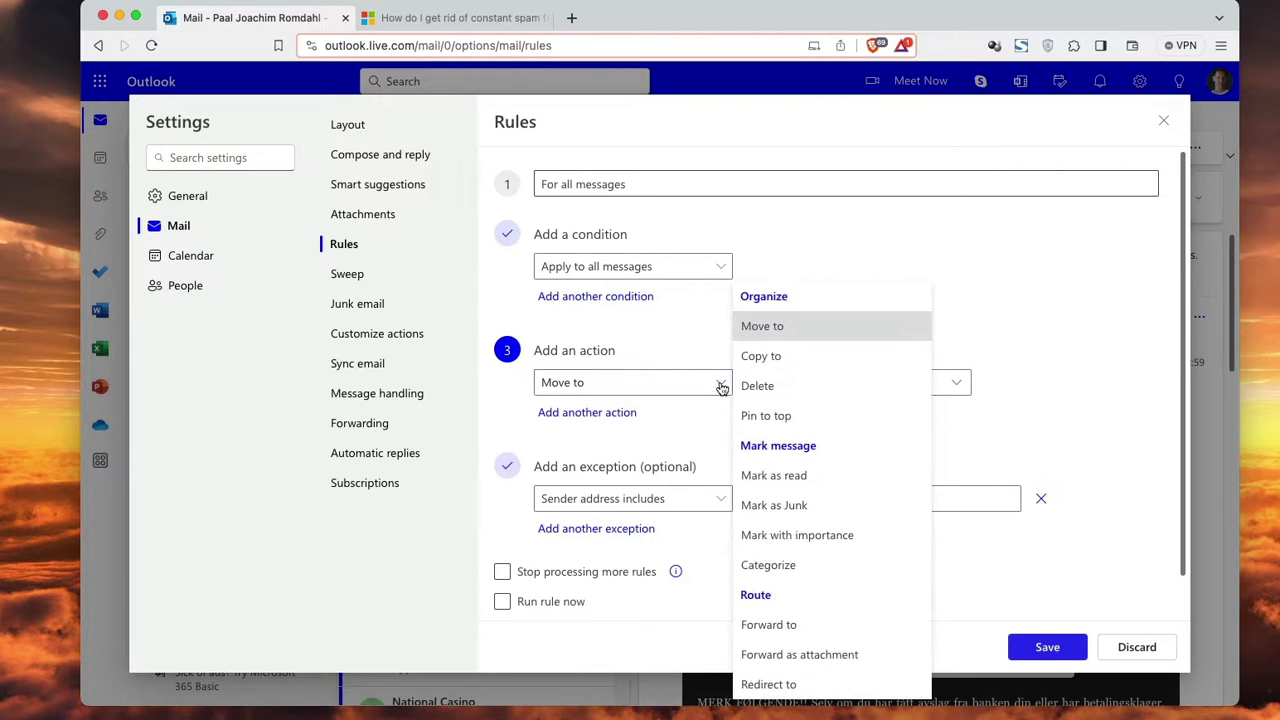
left_click(1011, 297)
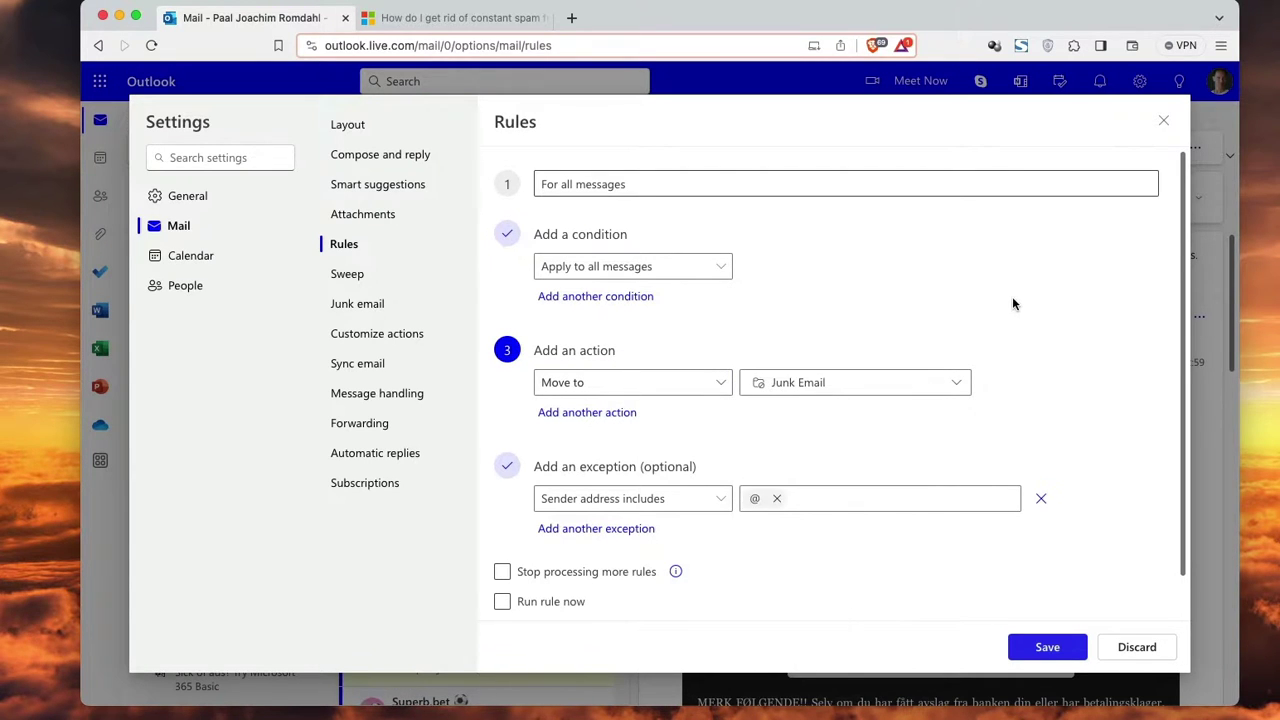
left_click(961, 383)
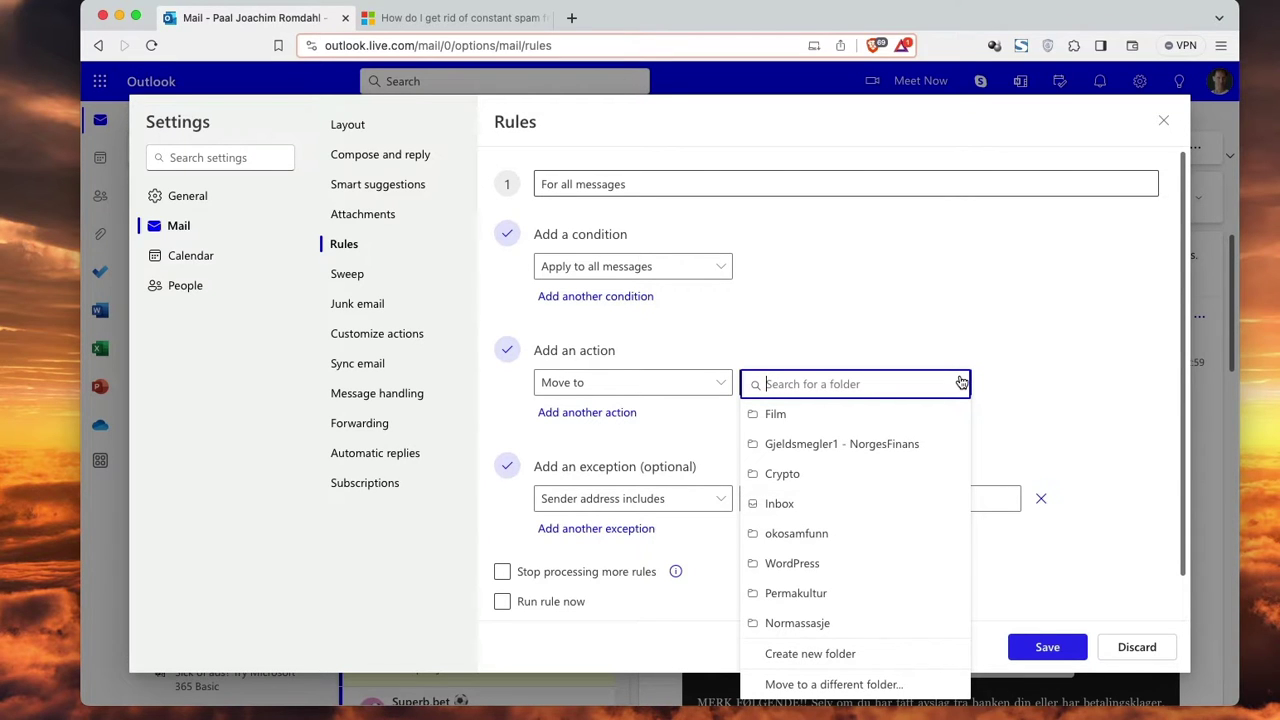
type("jun")
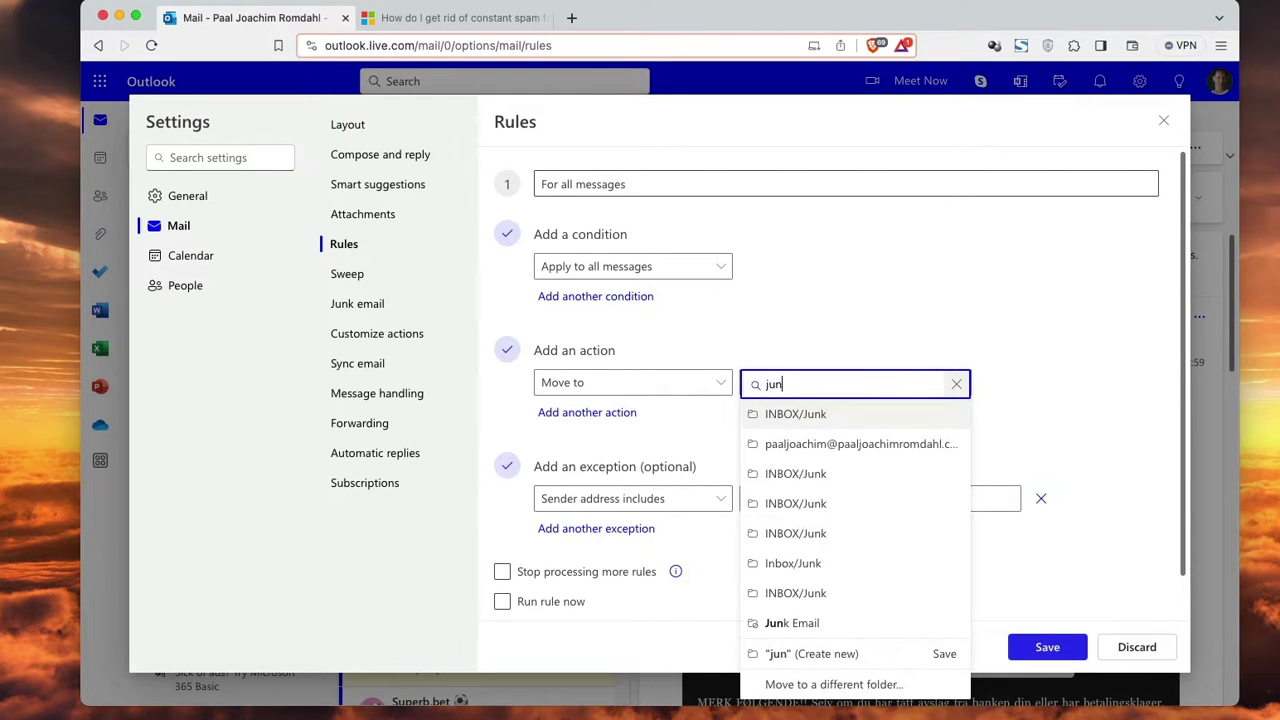
type("k")
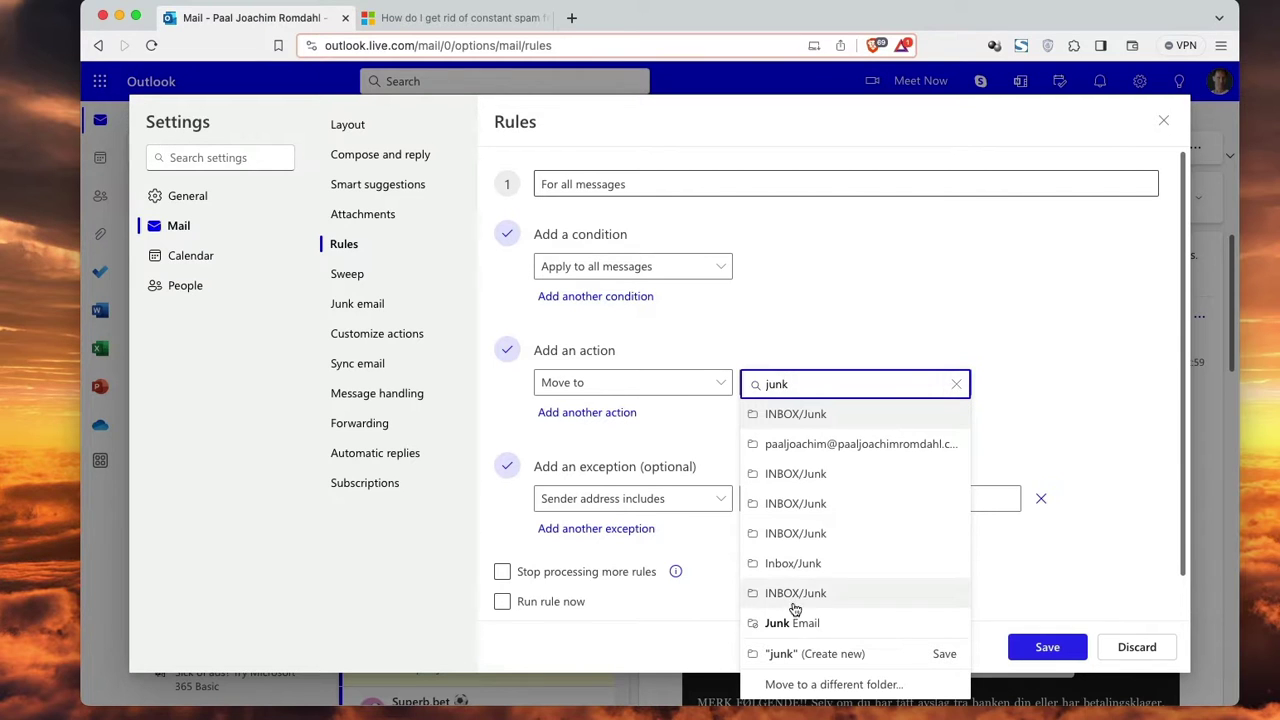
left_click(790, 622)
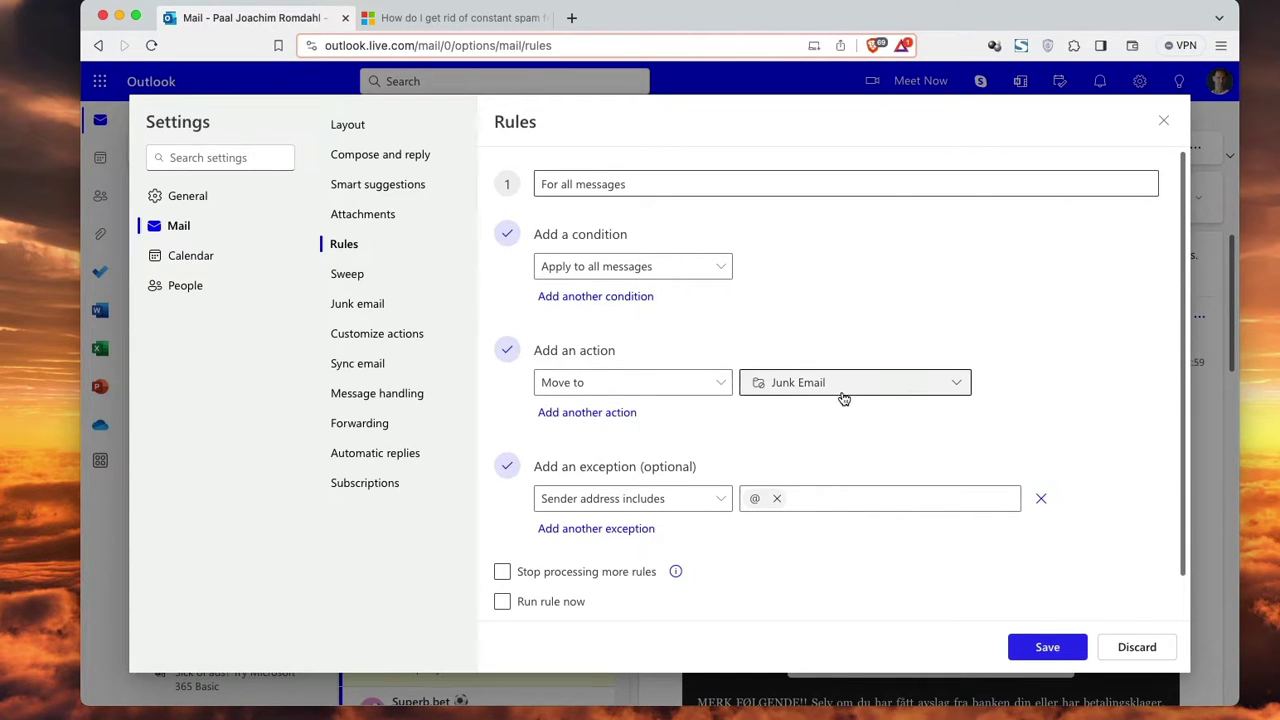
Set the exception to 'Sender address includes' with '@' as the address text
left_click(718, 500)
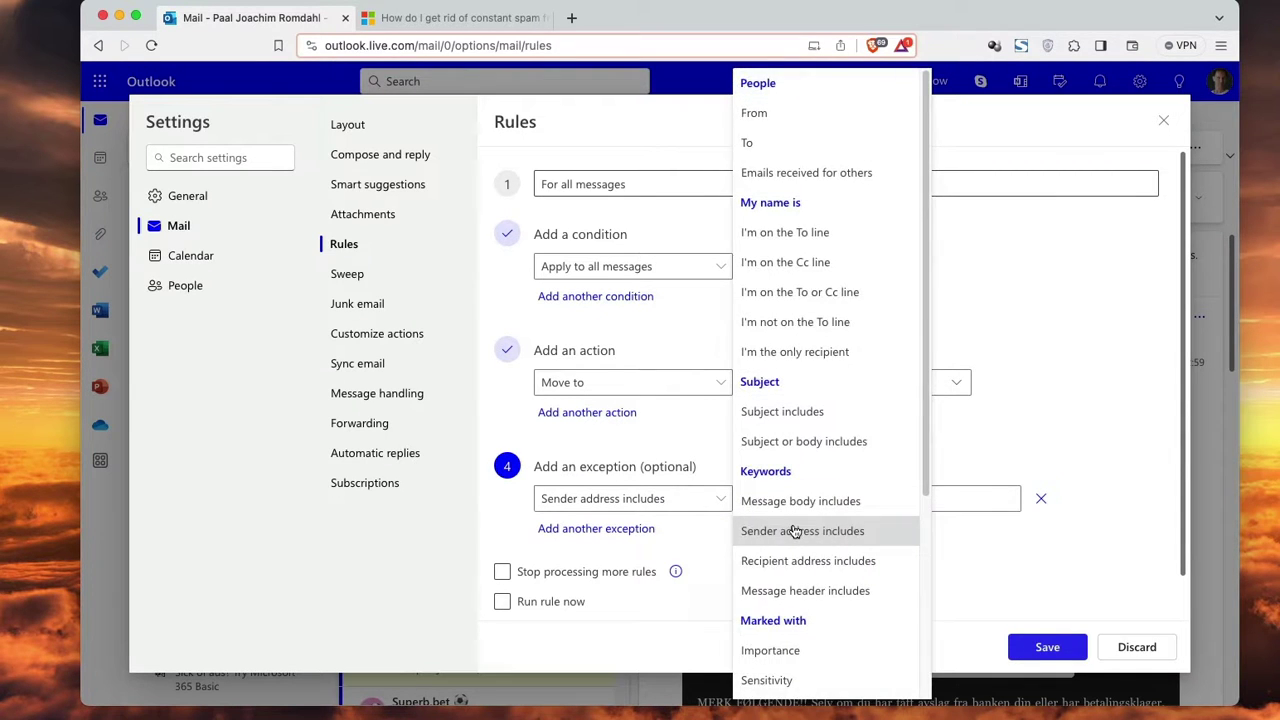
left_click(795, 530)
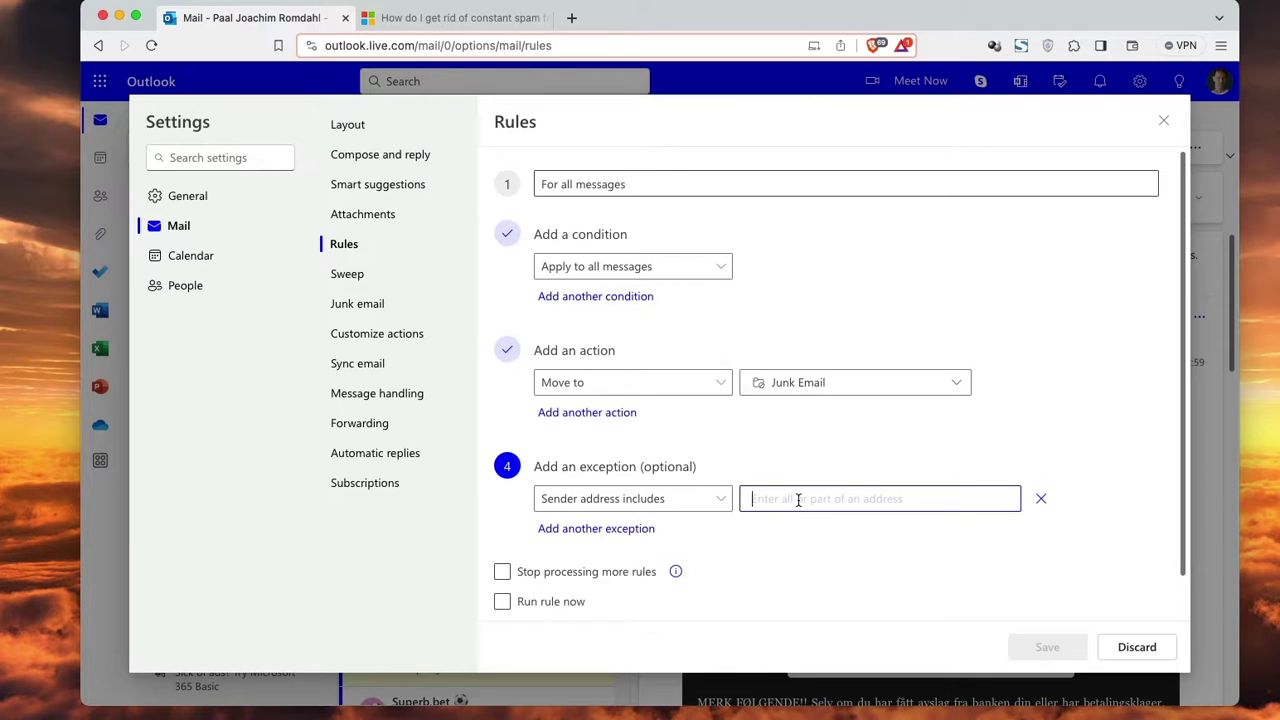
type("@")
left_click(808, 468)
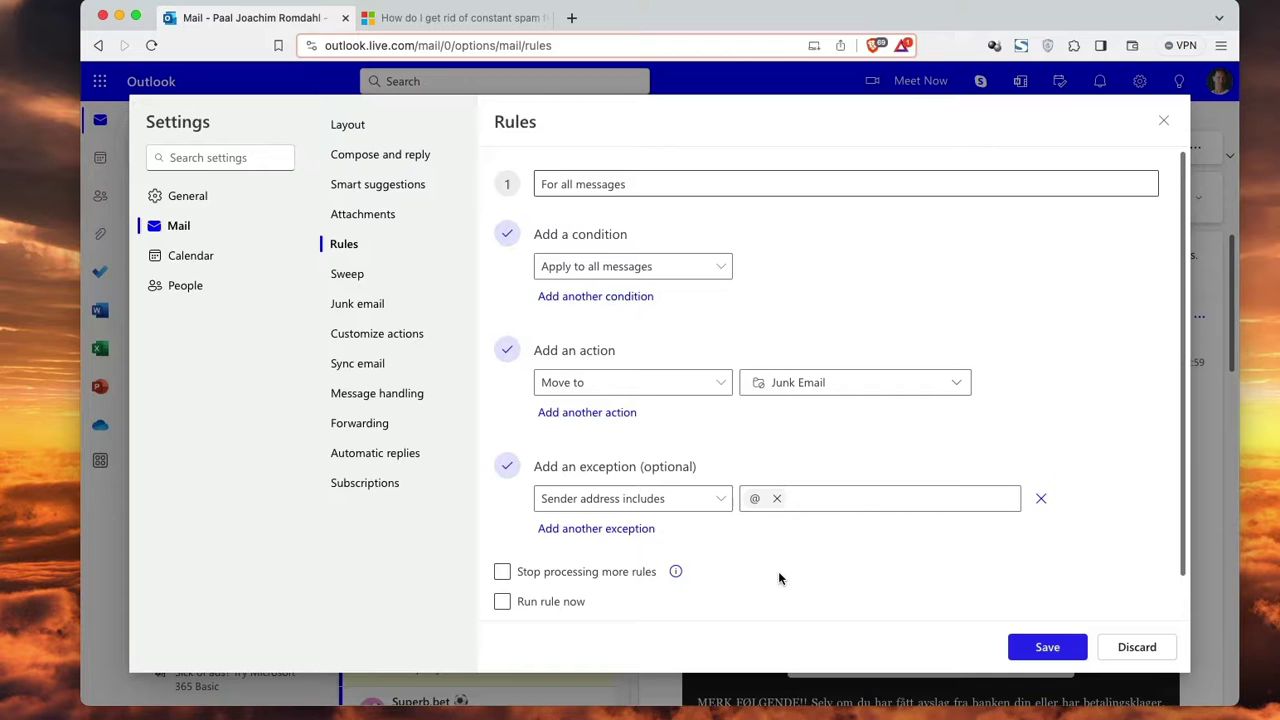
Enable 'Run rule now' and save the rule
scroll(777, 571, "down", 2)
left_click(502, 559)
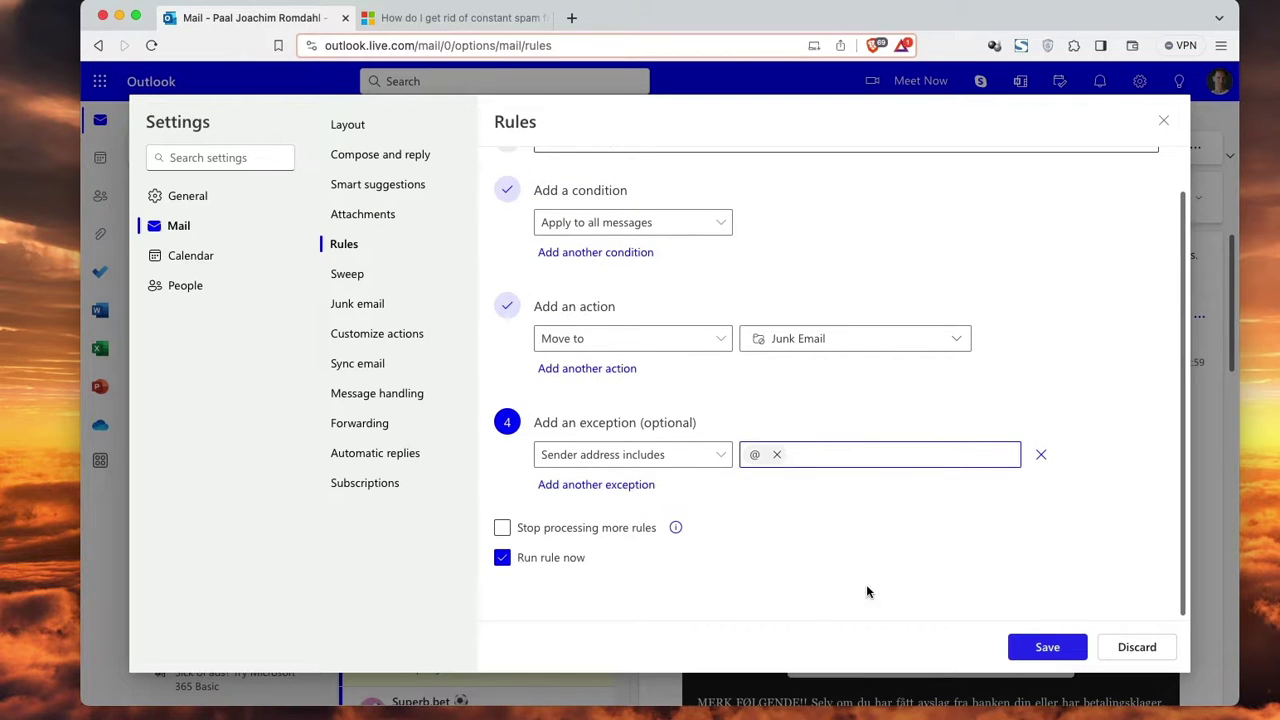
left_click(1030, 648)
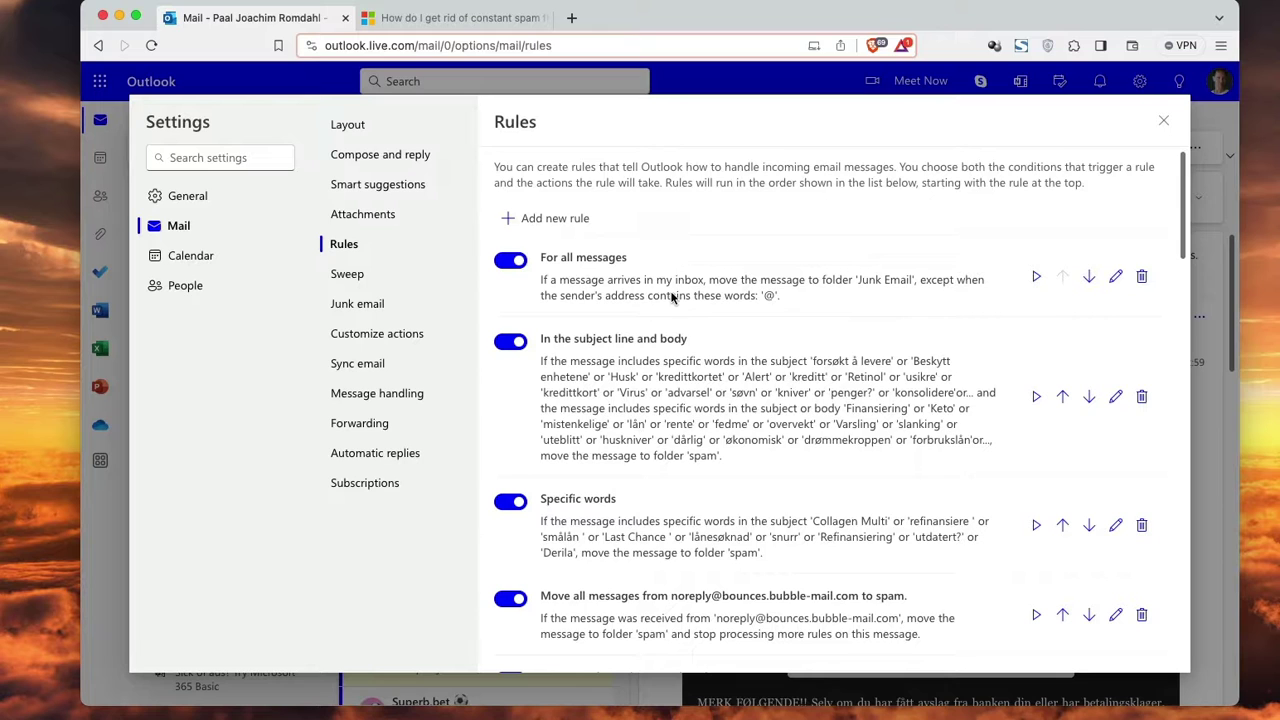
Close Settings and go back to the Microsoft Community answer with Ctrl+Tab
left_click(1163, 121)
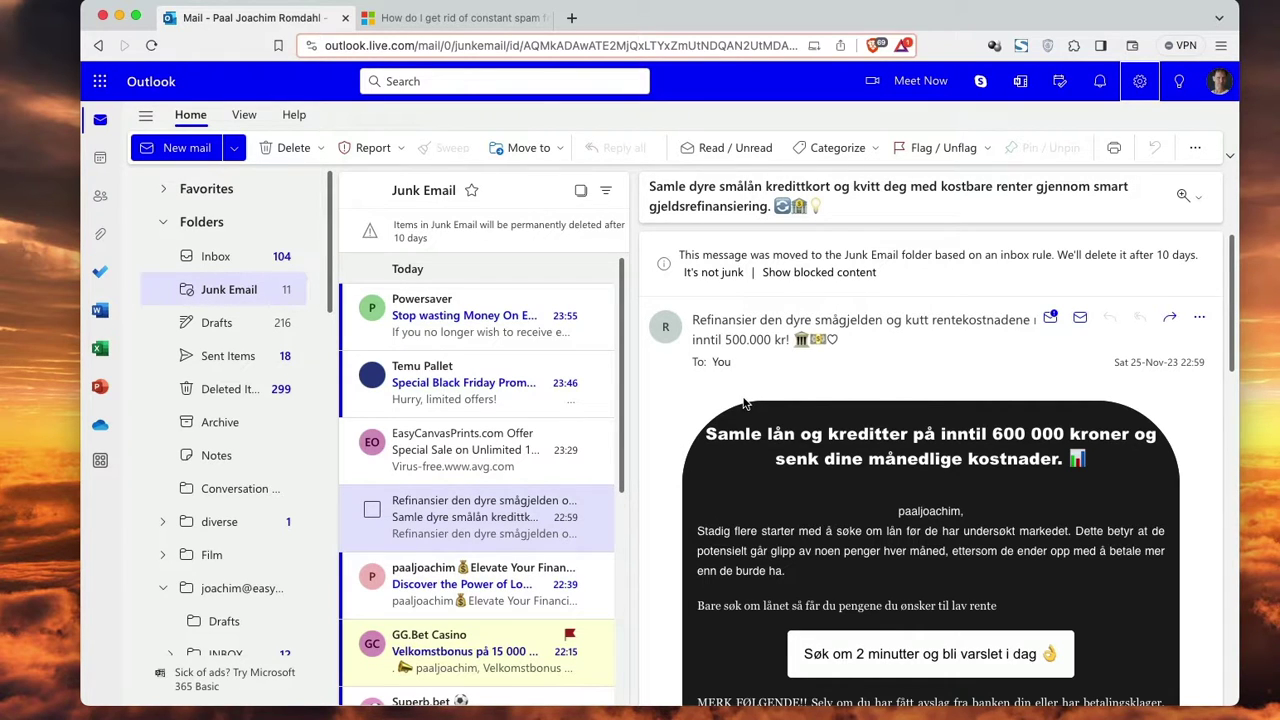
key("ctrl+Tab")
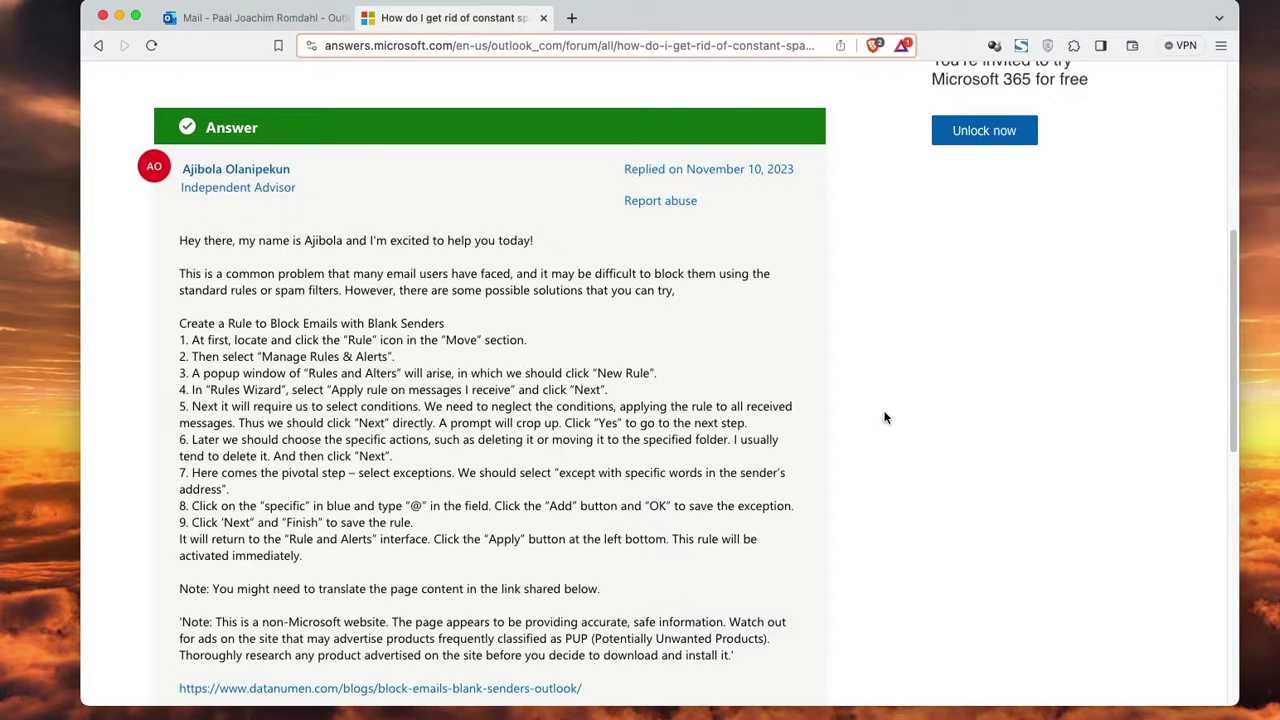
scroll(886, 398, "up", 4)
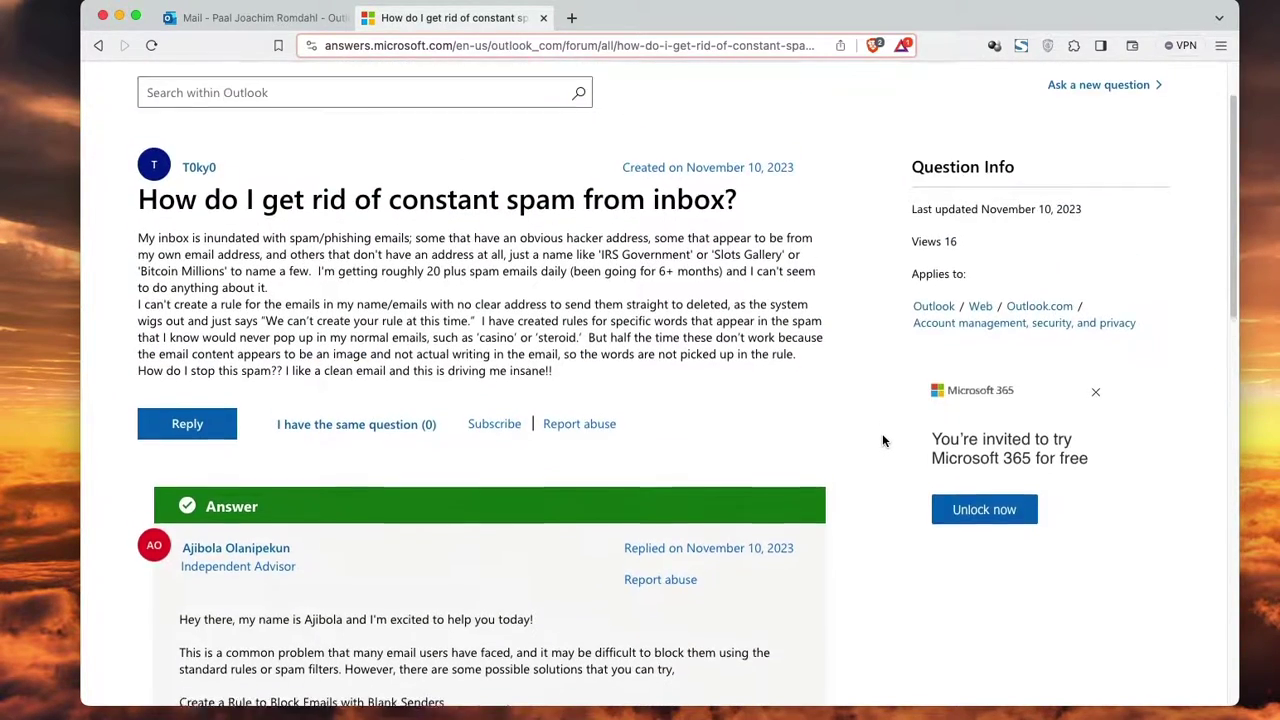
scroll(883, 437, "down", 3)
scroll(883, 437, "down", 1)
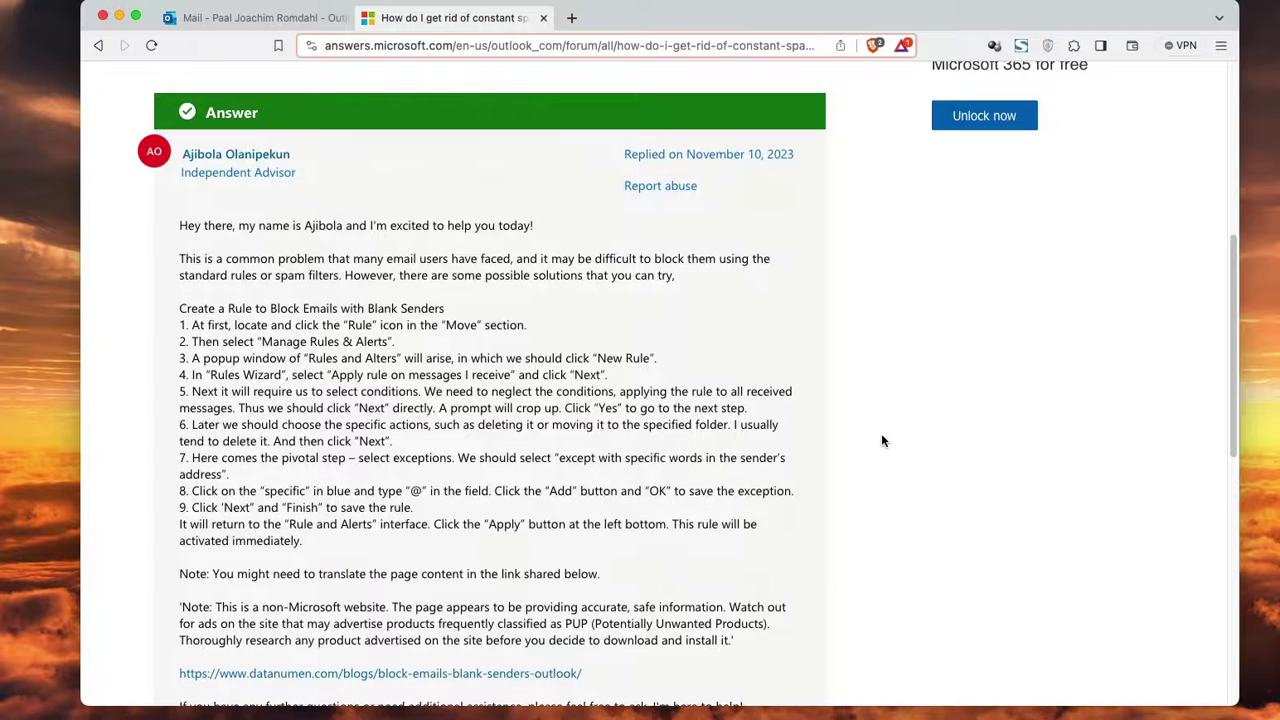